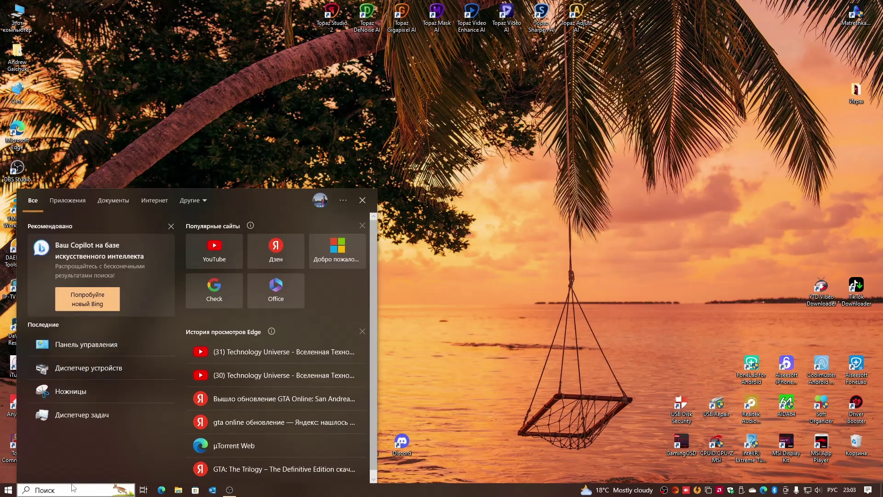
# Review the Windows version information and close its window
pyautogui.press('super+space')
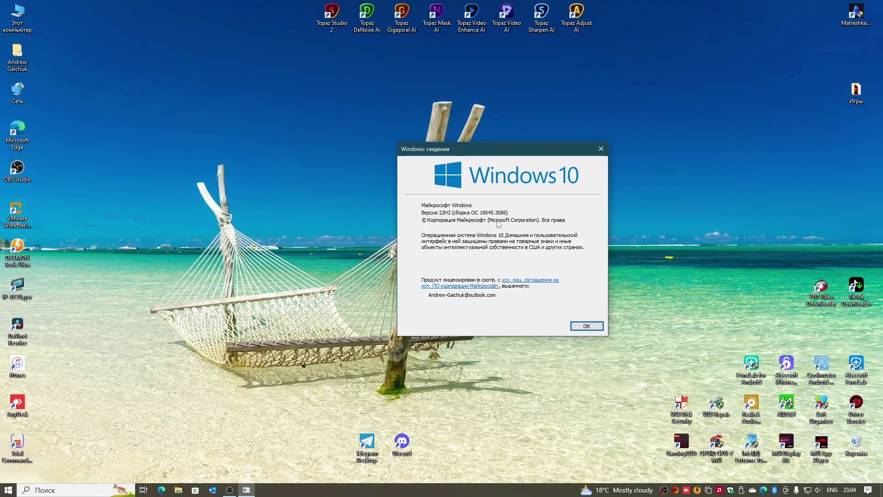
pyautogui.click(601, 149)
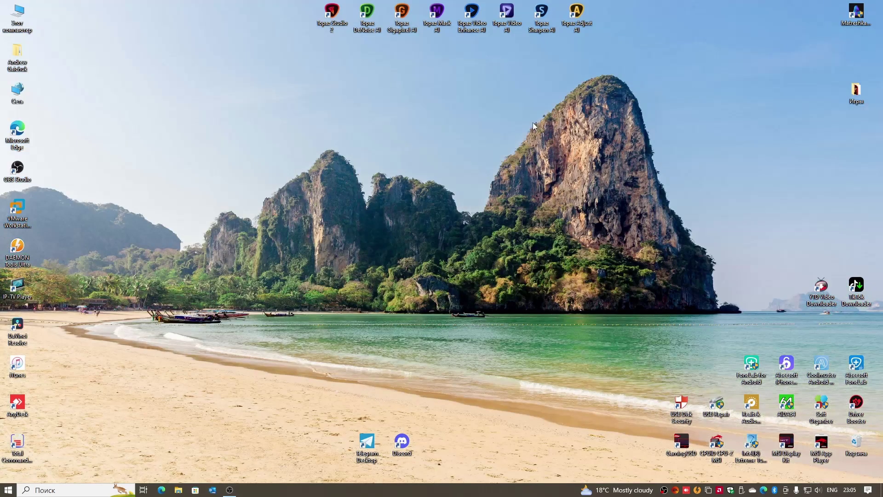
# Open the Downloads folder and locate the WSA Windows_10 archive
pyautogui.press('super+e')
pyautogui.click(232, 158)
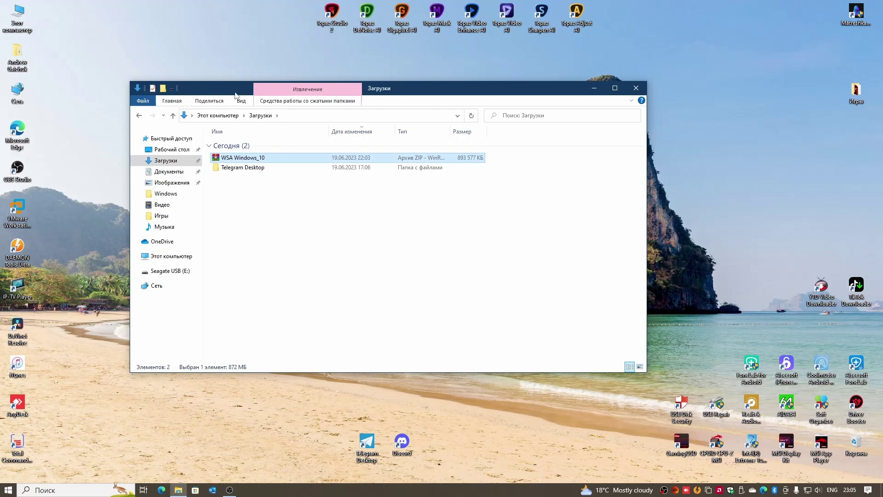
pyautogui.moveTo(235, 93); pyautogui.dragTo(315, 116)
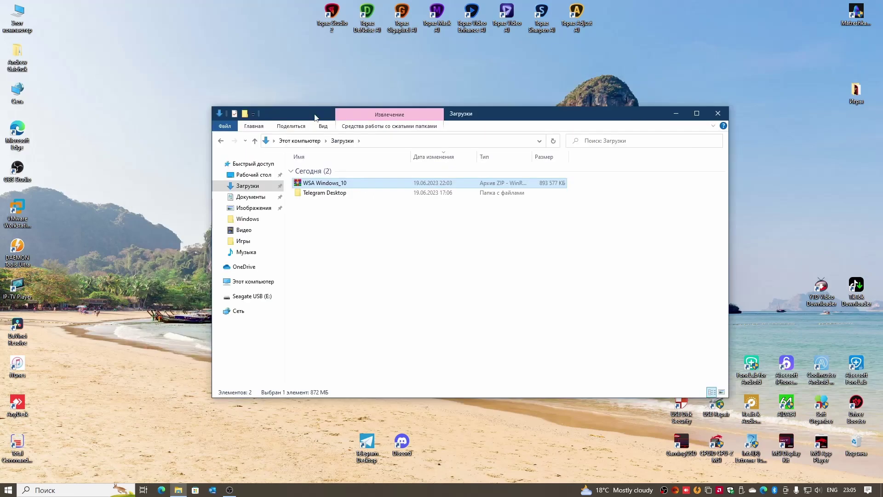
pyautogui.click(507, 253)
pyautogui.moveTo(583, 116); pyautogui.dragTo(590, 83)
# Enable the Virtual Machine Platform (Платформа виртуальной машины) component in the Windows features and apply the change
pyautogui.click(76, 490)
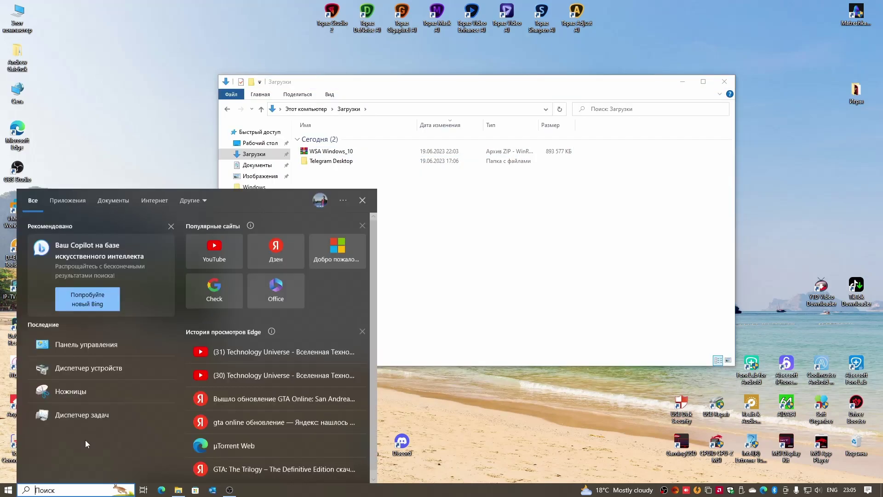
pyautogui.click(86, 344)
pyautogui.click(336, 225)
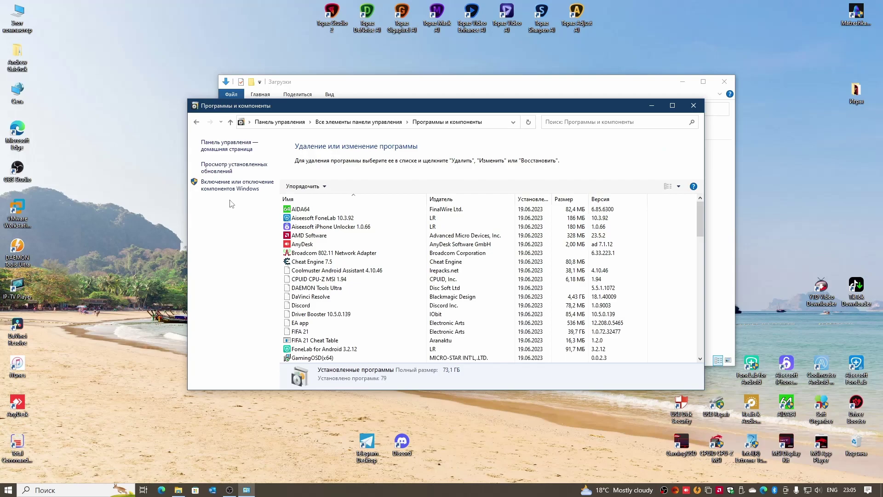
pyautogui.scroll(-2, 369, 286)
pyautogui.click(365, 294)
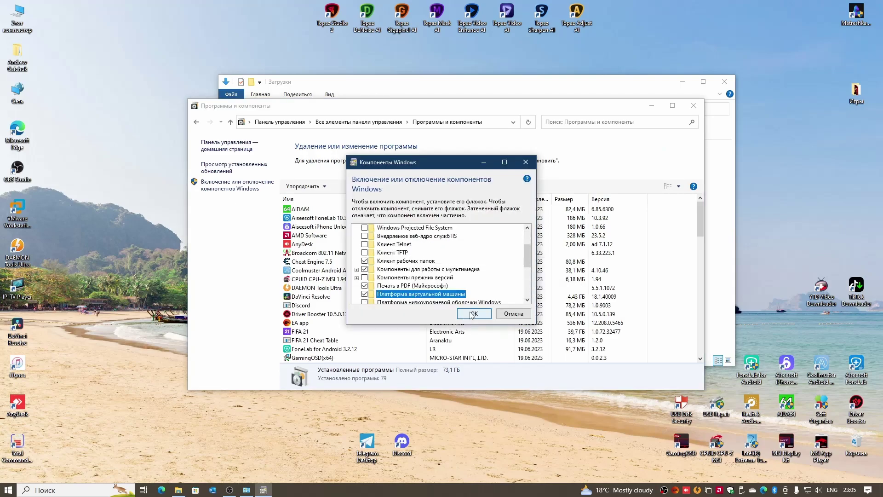
pyautogui.click(474, 314)
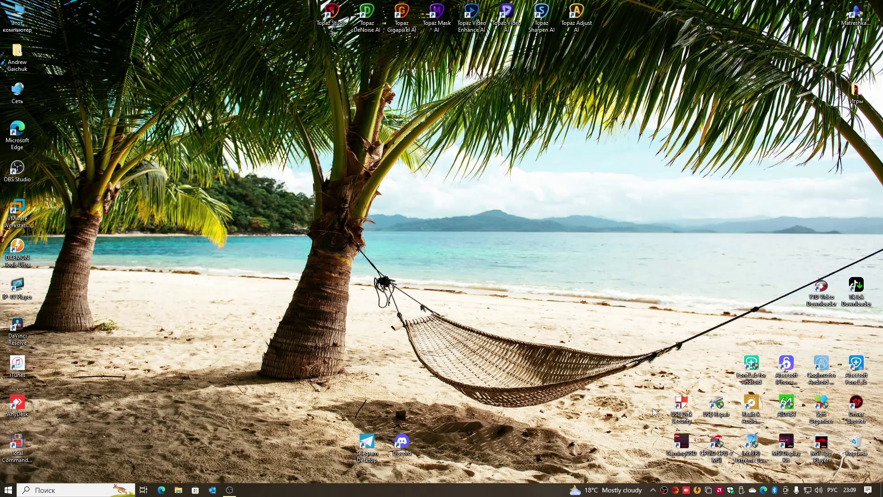
# Extract the WSA Windows_10 archive from the Downloads folder into the current folder
pyautogui.press('super+e')
pyautogui.click(254, 153)
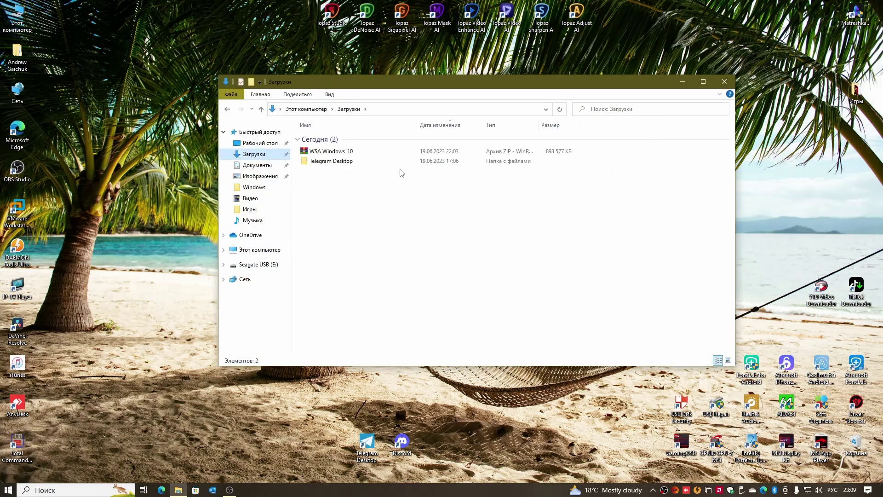
pyautogui.click(339, 152)
pyautogui.rightClick(347, 151)
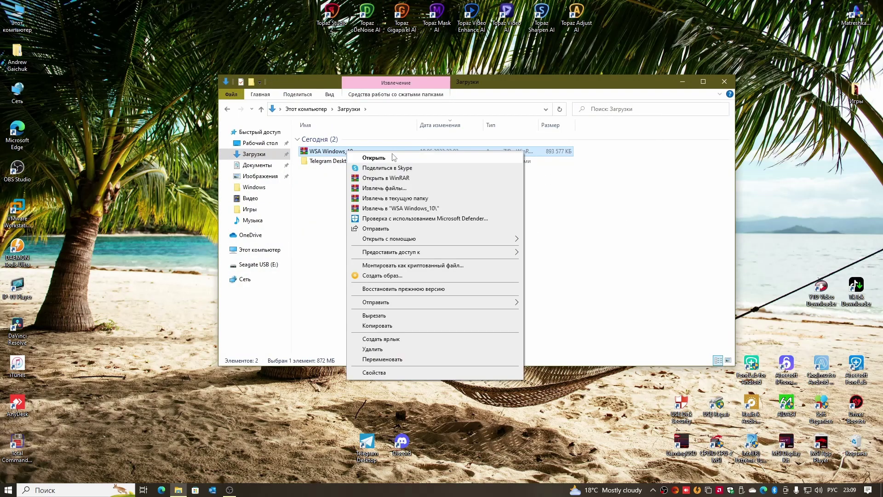
pyautogui.click(410, 205)
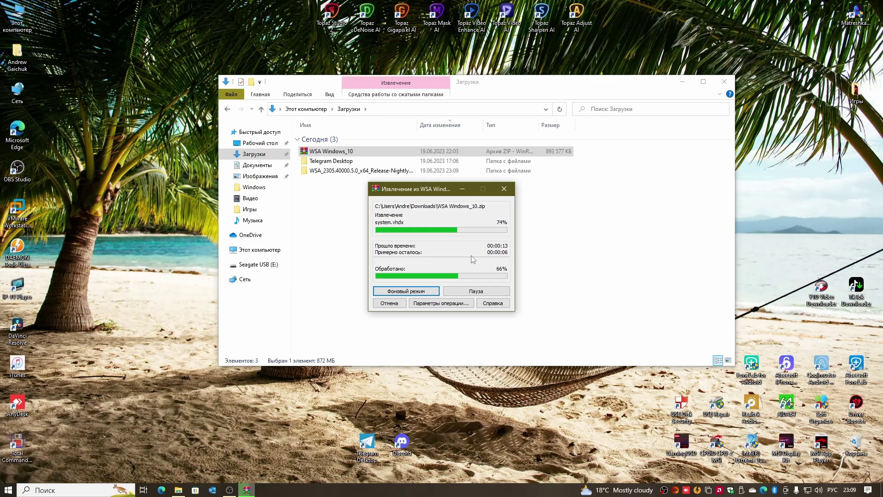
# Open the extracted WSA_2305.40000.5.0 folder and launch the Microsoft.UI.Xaml.2.8_x64 package
pyautogui.doubleClick(349, 170)
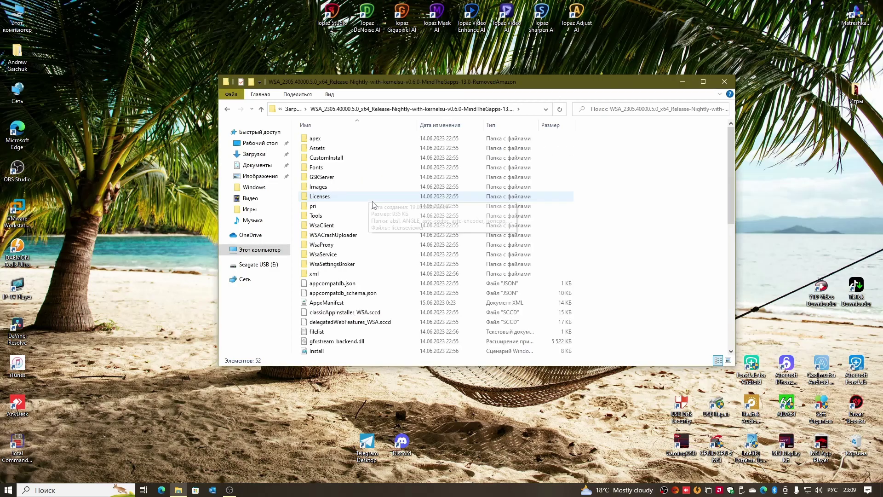
pyautogui.scroll(-4, 352, 314)
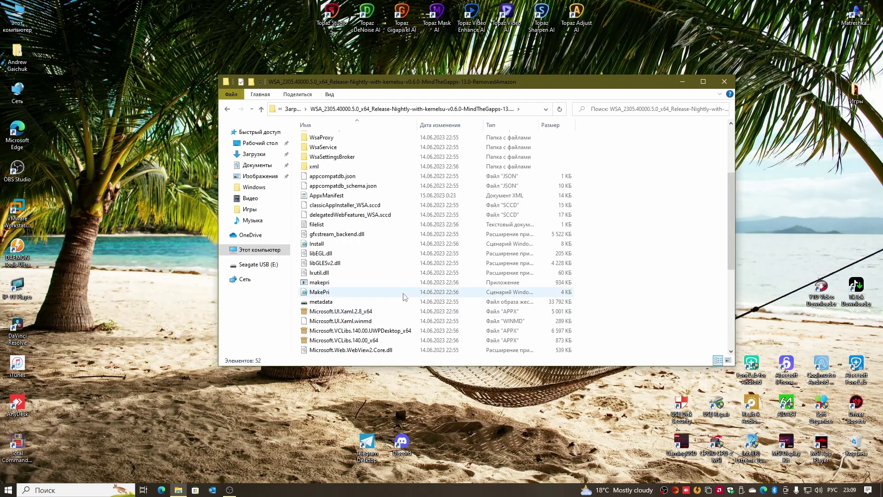
pyautogui.doubleClick(341, 312)
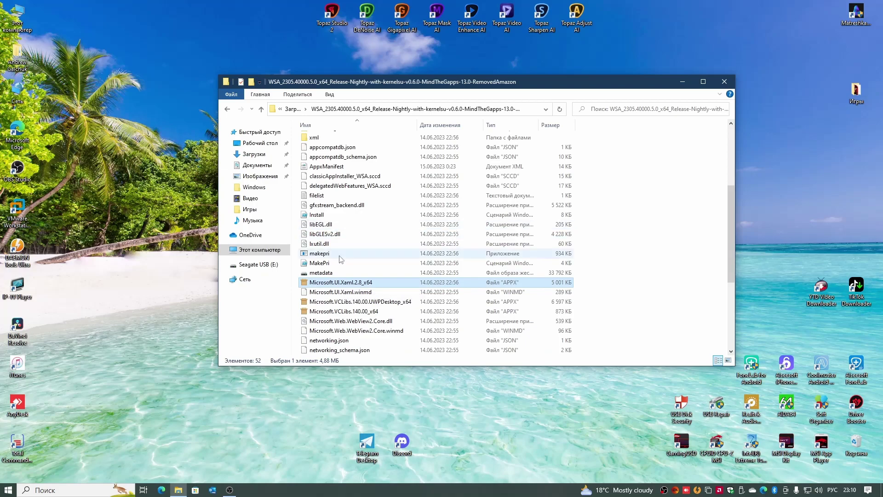
# Launch the Run batch file in the extracted WSA folder to install the Android subsystem
pyautogui.scroll(-3, 341, 259)
pyautogui.click(531, 302)
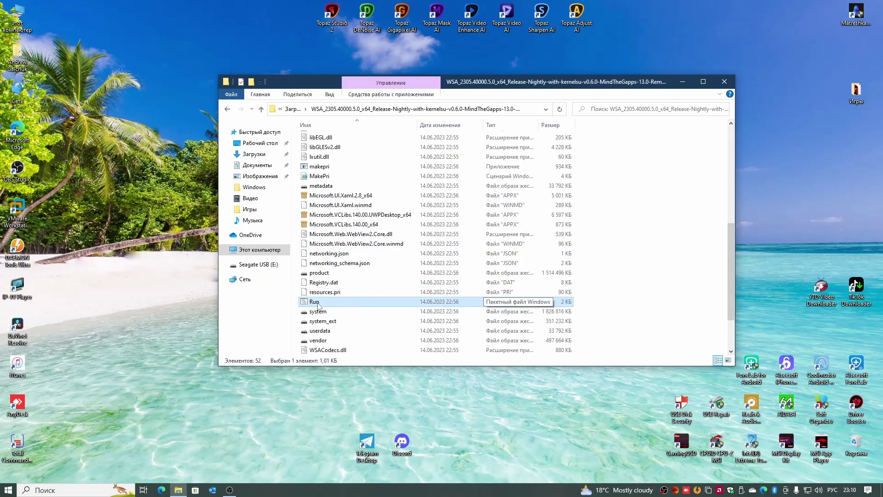
pyautogui.scroll(4, 317, 308)
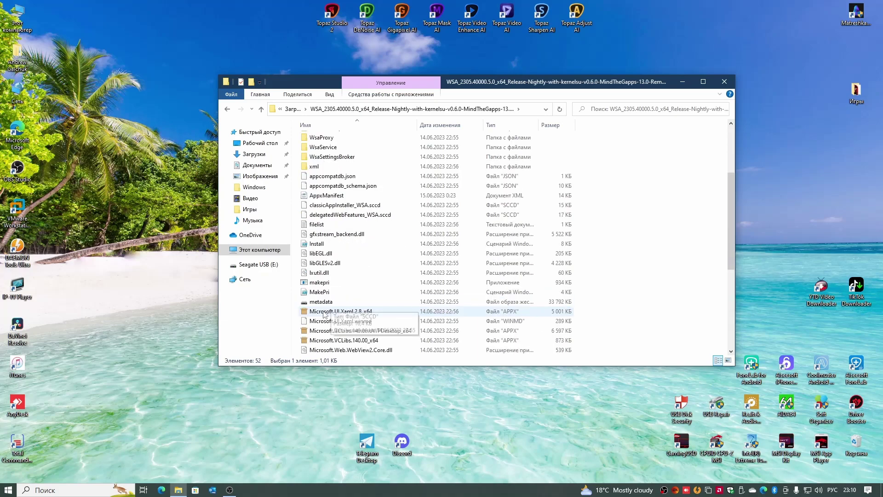
pyautogui.scroll(-3, 325, 315)
pyautogui.rightClick(316, 330)
pyautogui.click(349, 105)
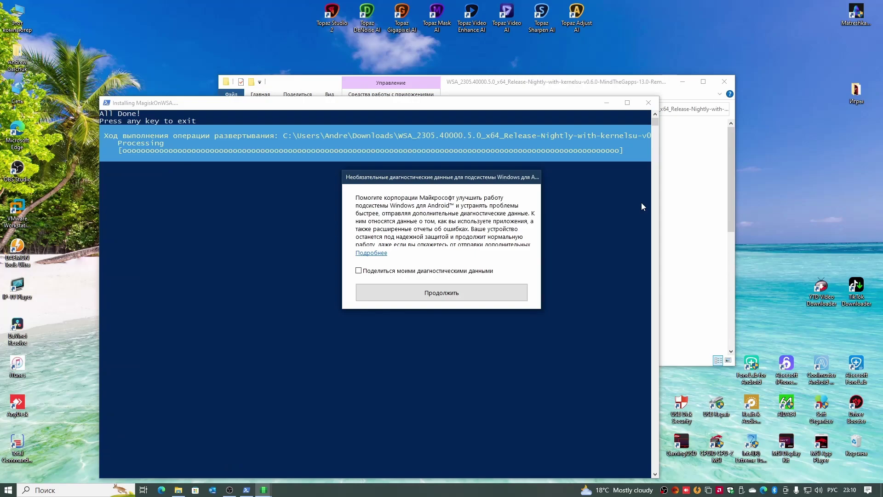
# Continue without sharing diagnostic data and exit the finished MagiskOnWSA installer console
pyautogui.click(442, 295)
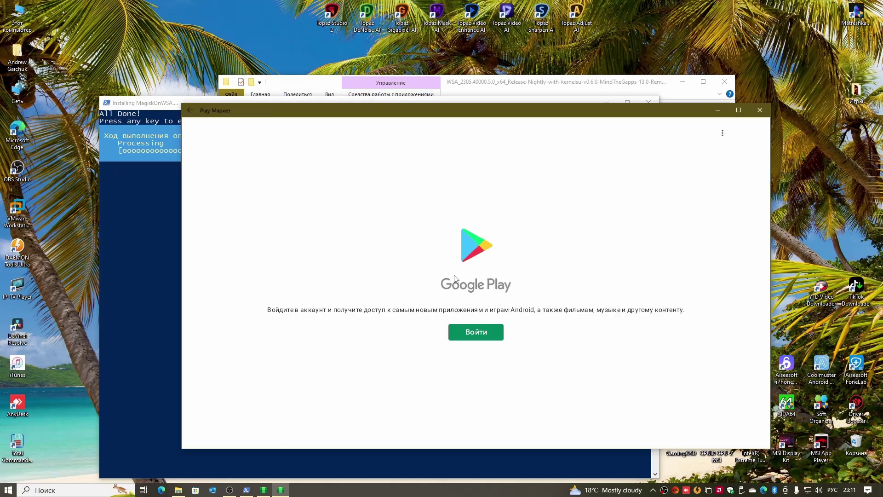
pyautogui.click(142, 254)
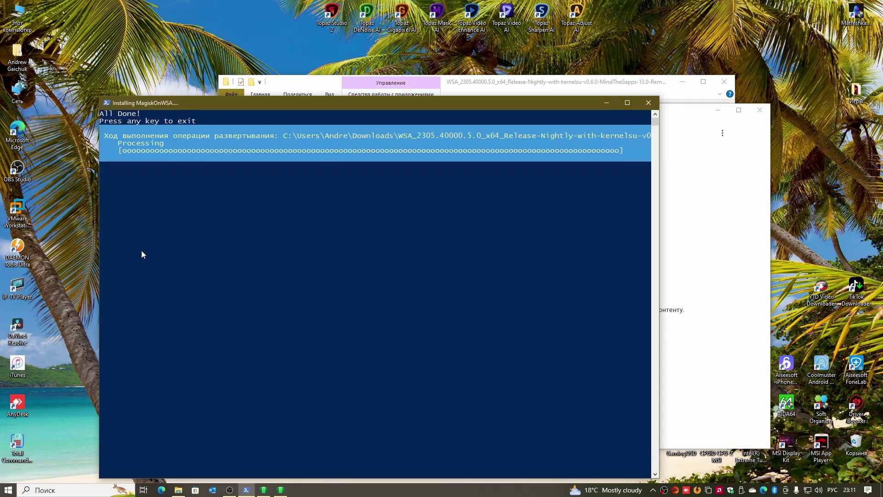
pyautogui.press('Return')
# Reposition the Play Market window and start signing in to the Google account
pyautogui.moveTo(502, 114); pyautogui.dragTo(513, 100)
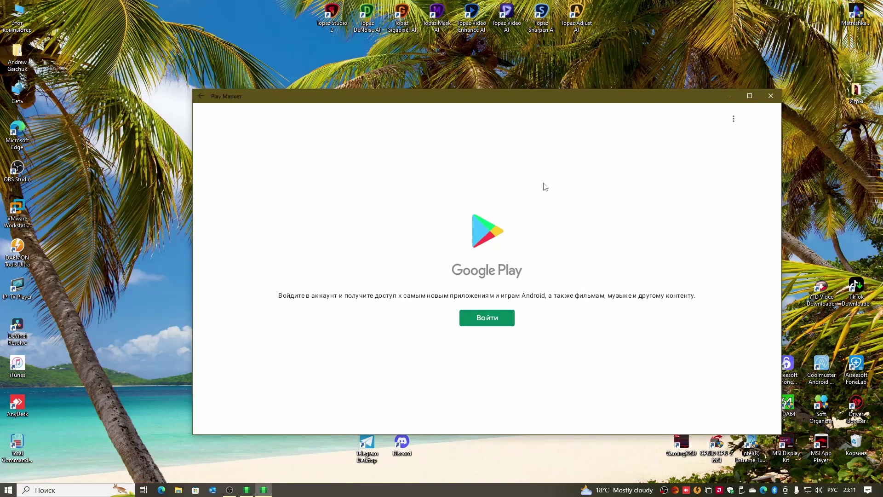
pyautogui.click(481, 318)
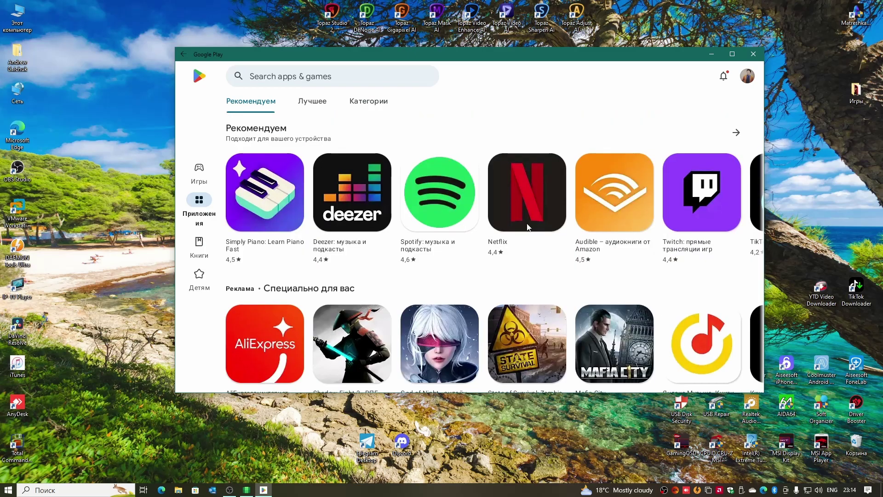
# Search Google Play for "telegram" and install the Telegram app
pyautogui.scroll(-2, 546, 261)
pyautogui.scroll(-5, 546, 263)
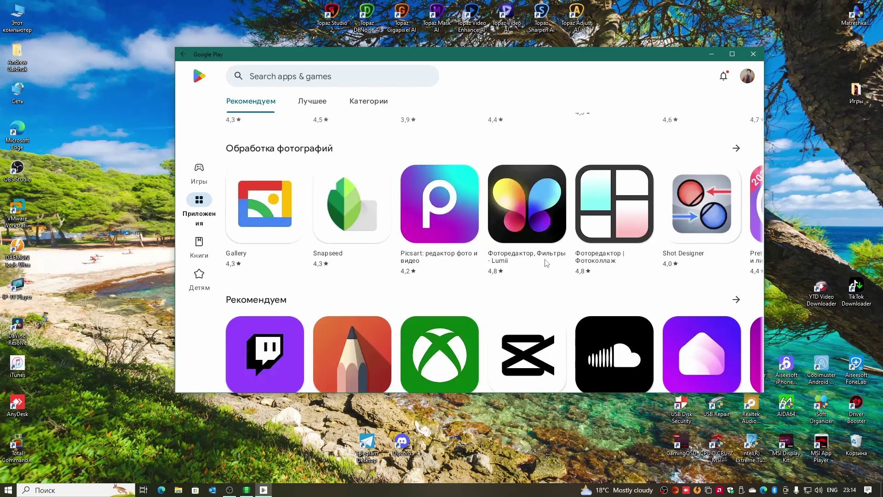
pyautogui.scroll(-7, 546, 261)
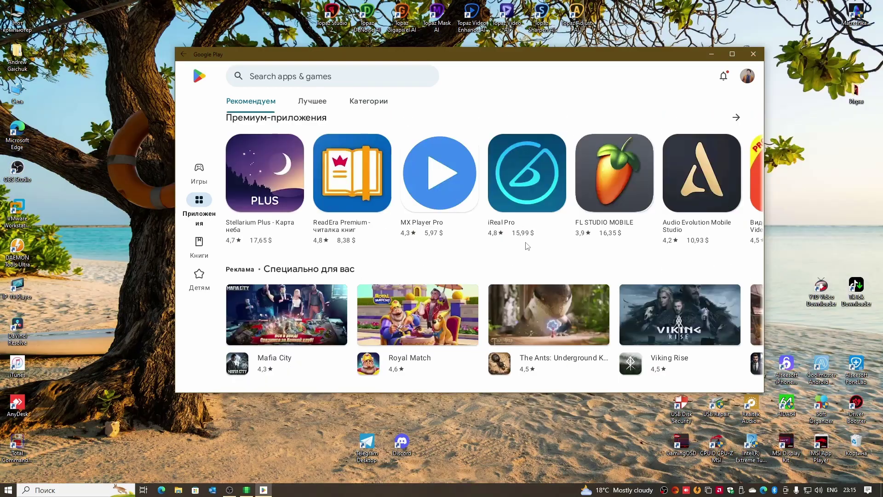
pyautogui.click(303, 76)
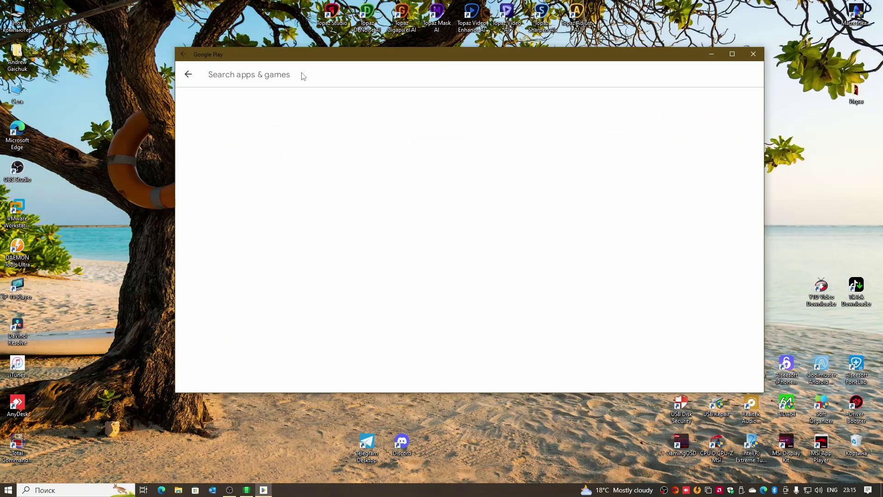
pyautogui.write('telegram')
pyautogui.press('Return')
pyautogui.click(702, 114)
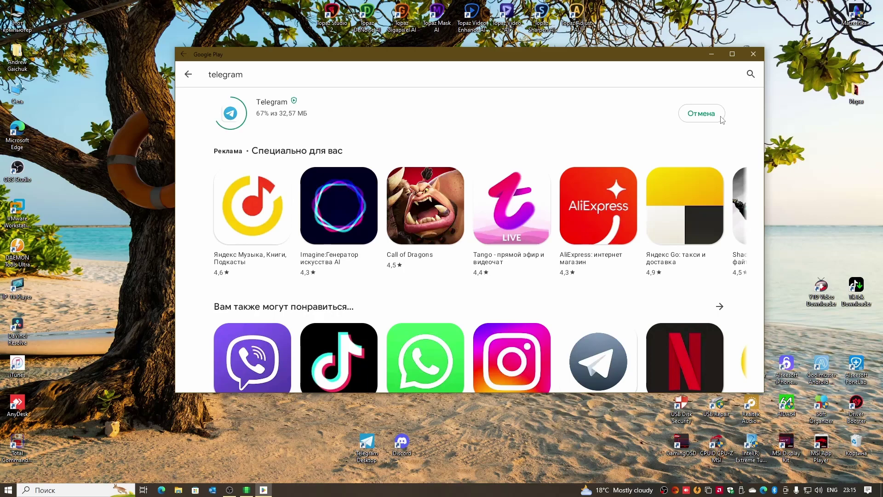
# Install Instagram and TikTok from the similar apps suggested below Telegram
pyautogui.click(506, 336)
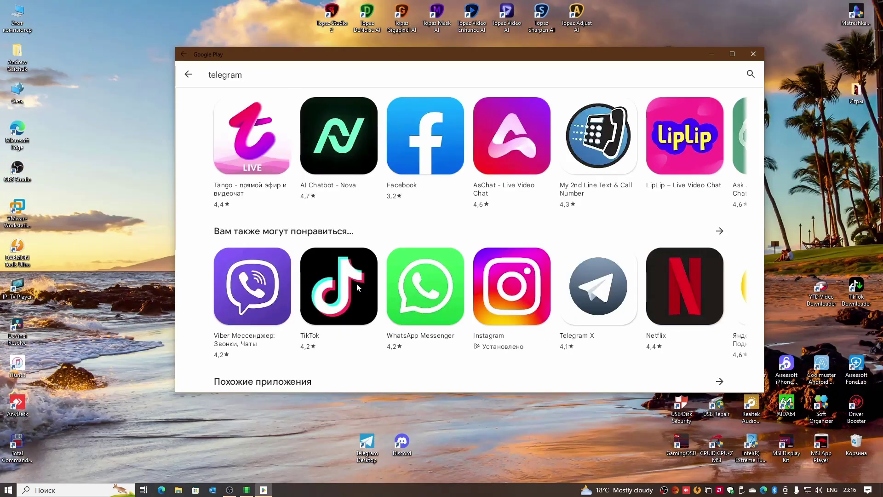
pyautogui.click(357, 284)
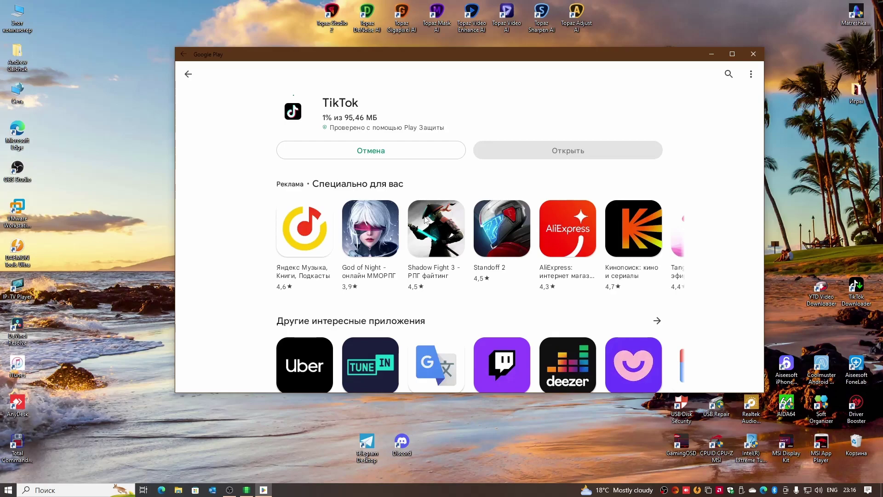
pyautogui.click(188, 75)
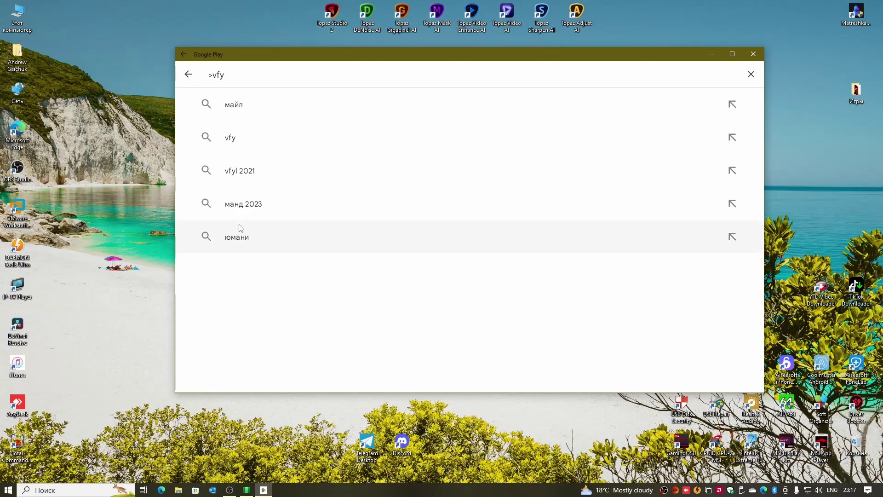
# Search Google Play for the suggested query юмани and install M-Belarusbank from the results
pyautogui.click(240, 234)
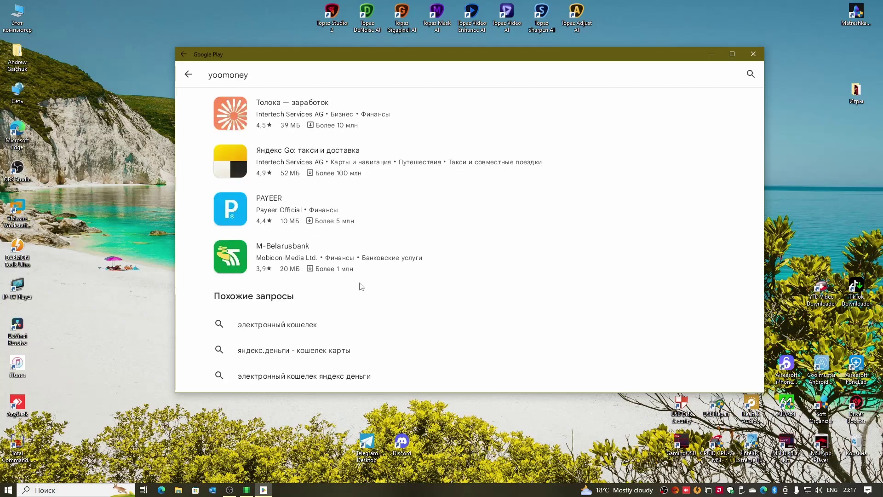
pyautogui.click(361, 285)
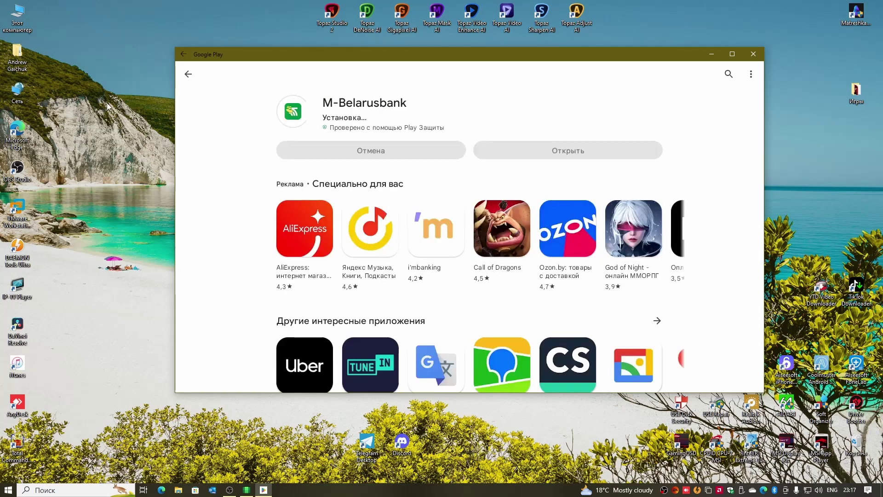
pyautogui.press('Escape')
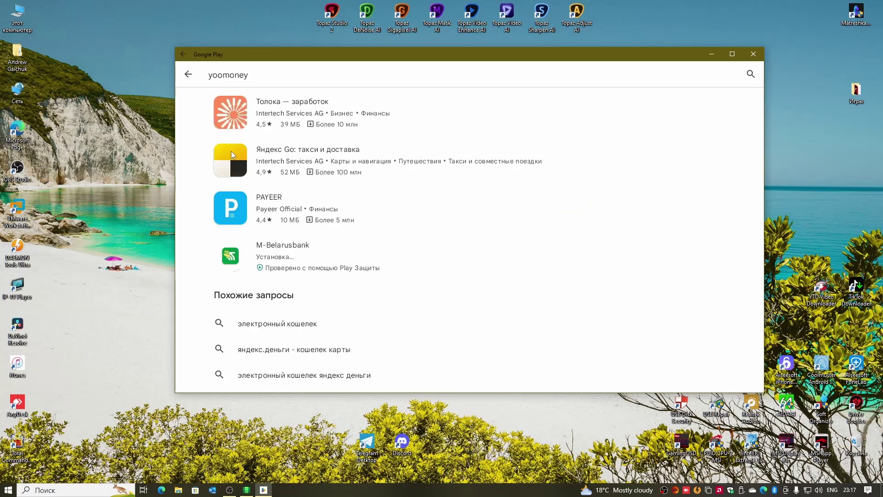
# Install Яндекс Go: такси и доставка from the yoomoney search results and return from its page
pyautogui.click(231, 151)
pyautogui.click(631, 115)
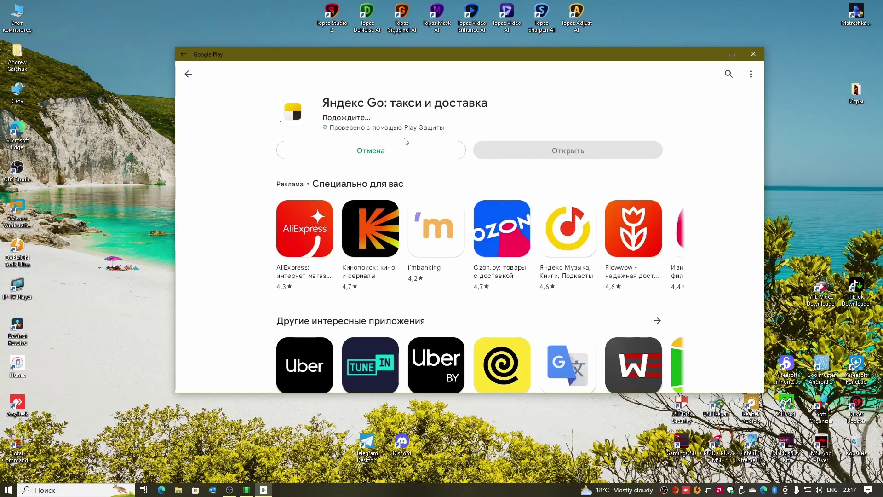
pyautogui.click(188, 75)
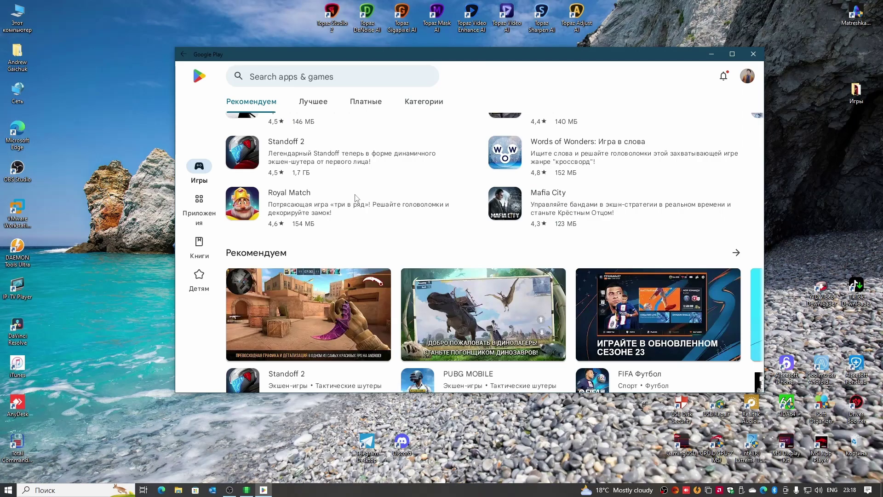
# Install the Gardenscapes game from the recommended games in Google Play
pyautogui.scroll(5, 356, 197)
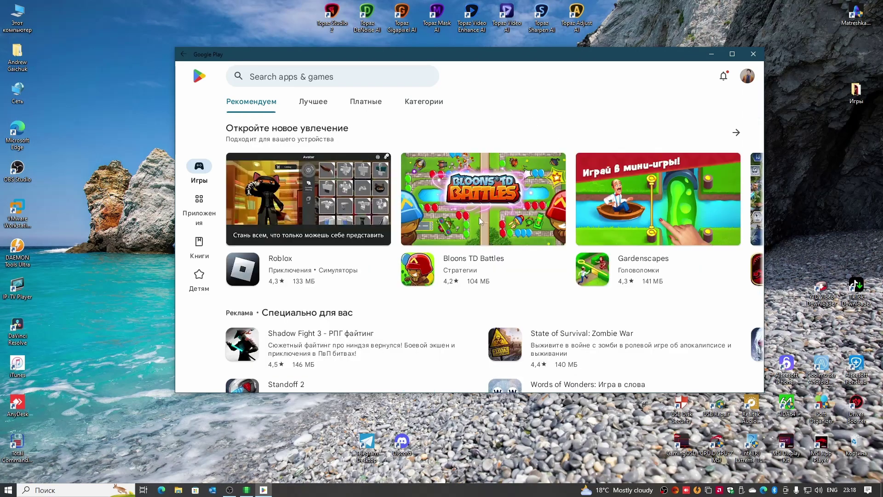
pyautogui.click(637, 212)
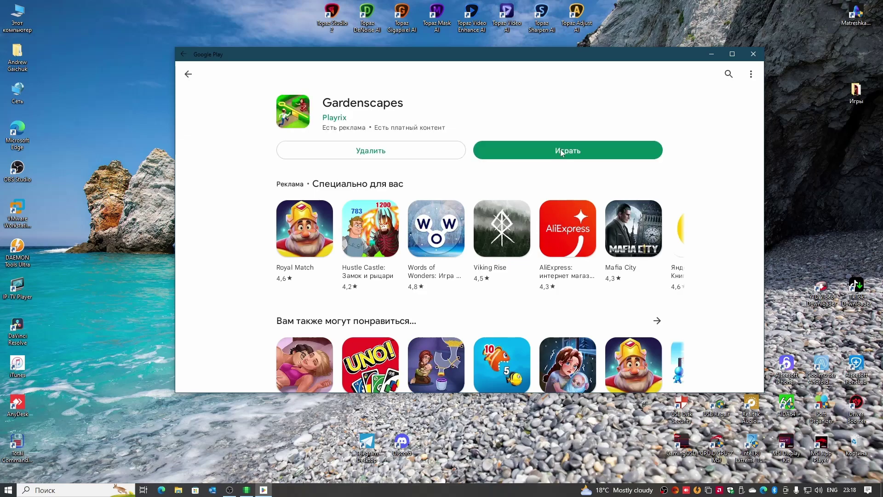
# Launch Gardenscapes from its Google Play page and accept the game's user agreement
pyautogui.click(562, 152)
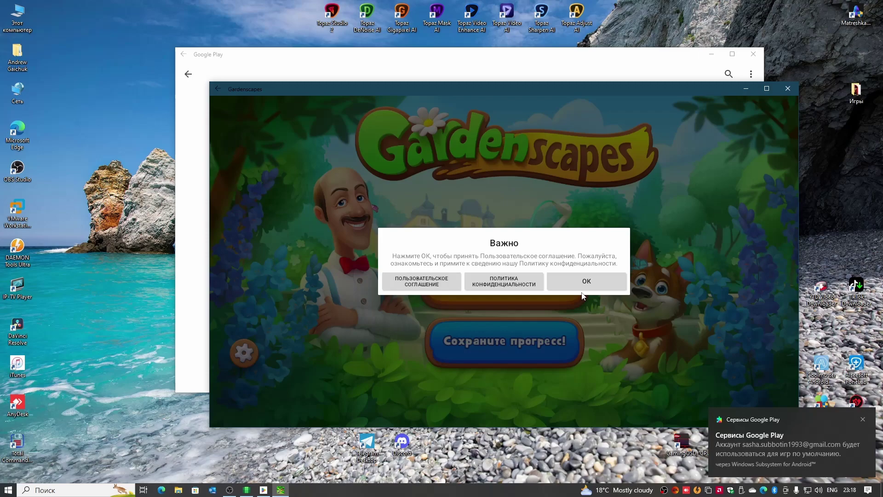
pyautogui.click(581, 287)
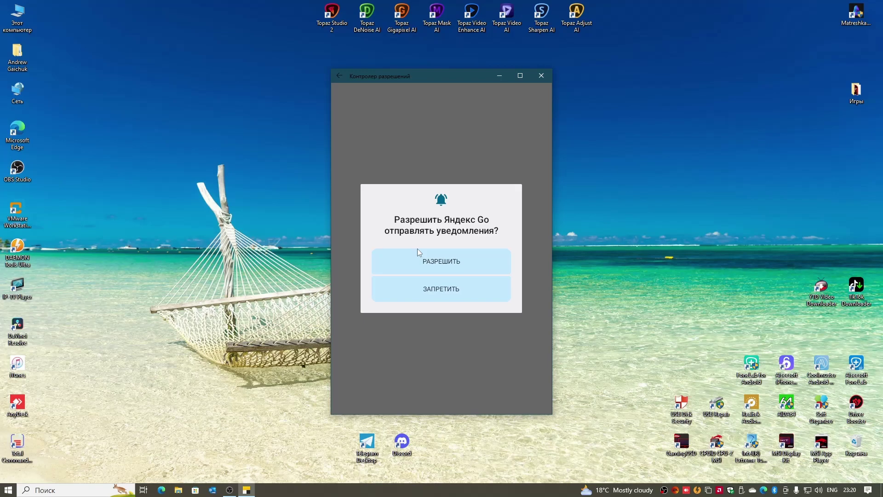
# Allow Яндекс Go to send notifications and close the app
pyautogui.click(418, 250)
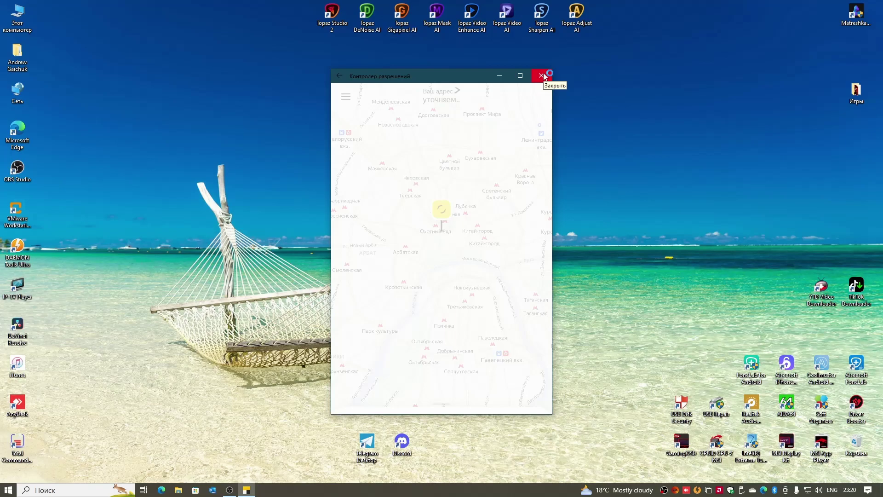
pyautogui.click(544, 78)
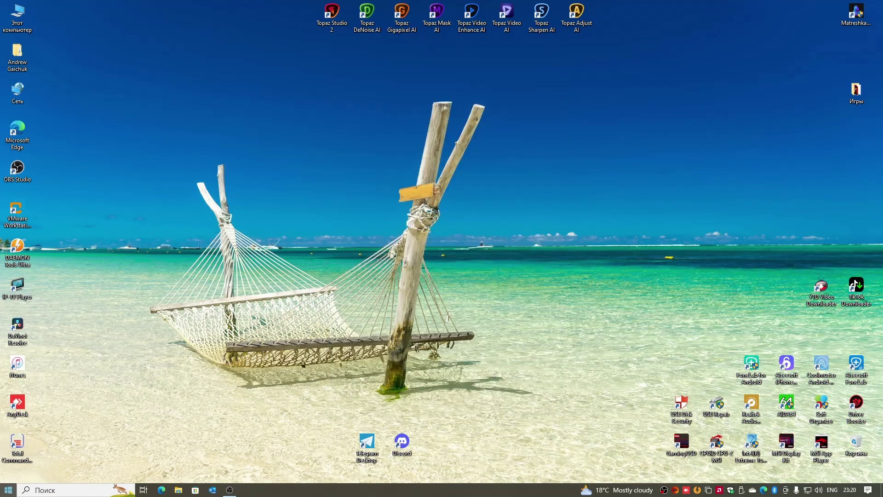
# Expand the recently added programs and place desktop shortcuts for Instagram, M-Belarusbank, Telegram and TikTok
pyautogui.press('super')
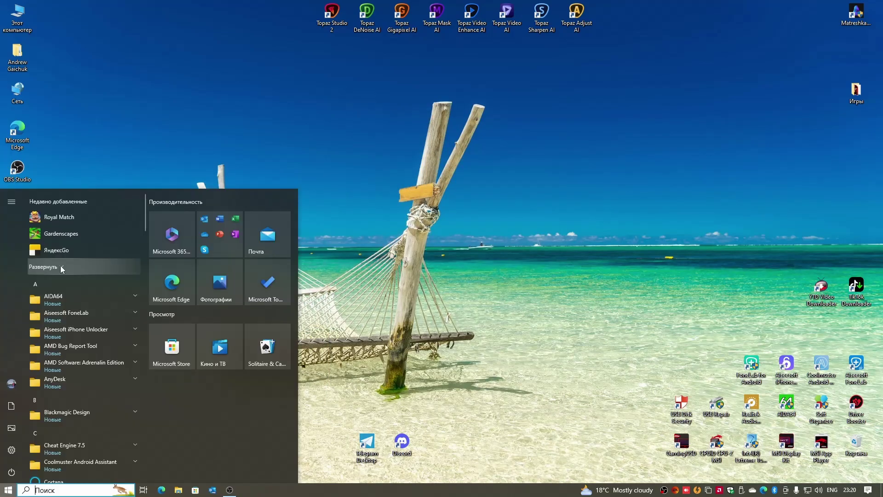
pyautogui.click(62, 268)
pyautogui.moveTo(62, 267); pyautogui.dragTo(484, 256)
pyautogui.moveTo(55, 283); pyautogui.dragTo(461, 258)
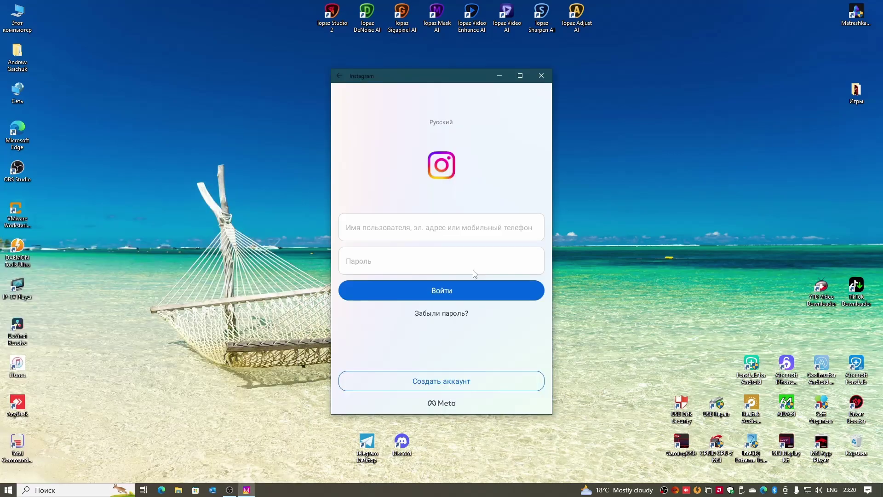
# Focus the empty password field on Instagram's login screen and close the app
pyautogui.click(474, 271)
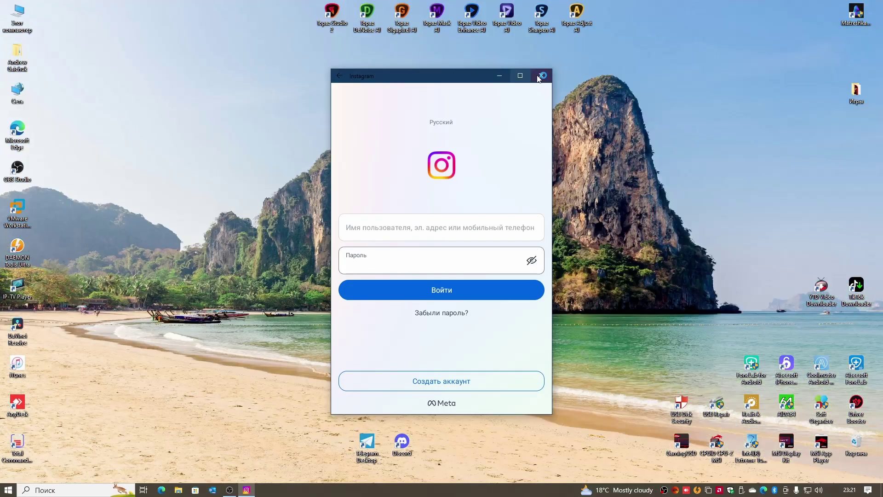
pyautogui.click(539, 78)
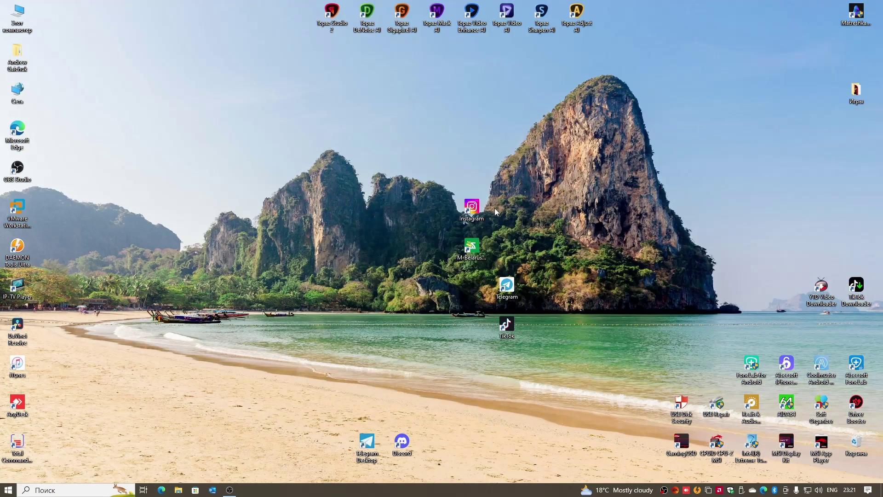
# Open TikTok from the desktop, narrow its window to a portrait shape, browse the recommended videos and close it
pyautogui.doubleClick(495, 208)
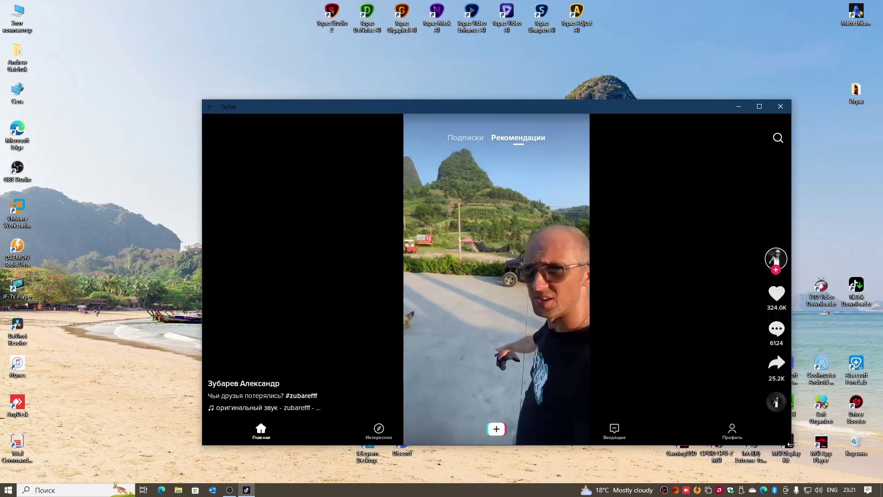
pyautogui.moveTo(792, 444); pyautogui.dragTo(424, 450)
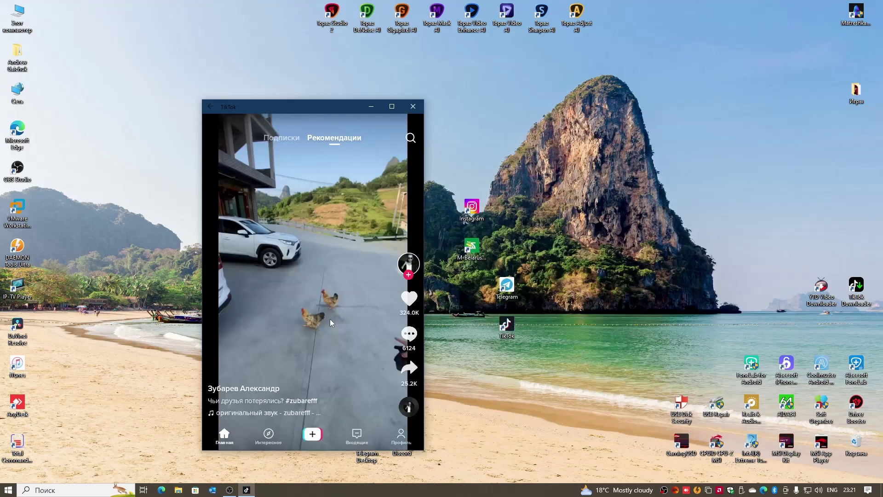
pyautogui.scroll(-1, 325, 217)
pyautogui.scroll(-1, 325, 216)
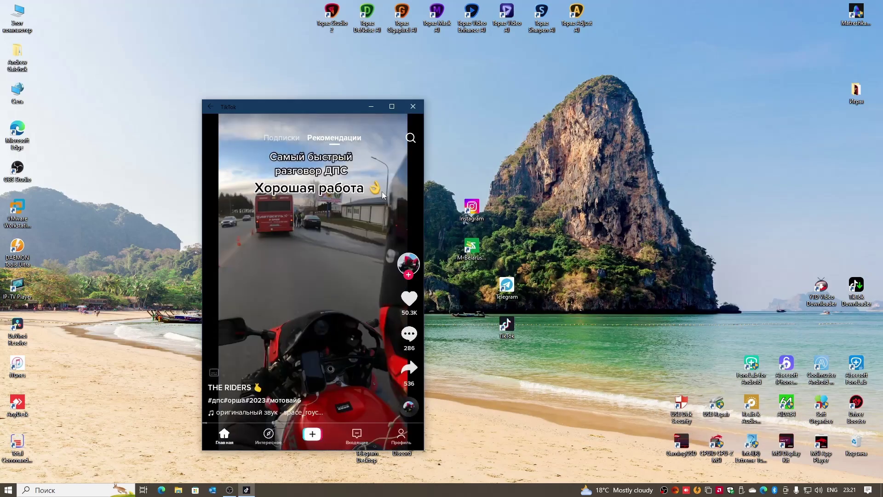
pyautogui.scroll(-1, 382, 191)
pyautogui.click(413, 106)
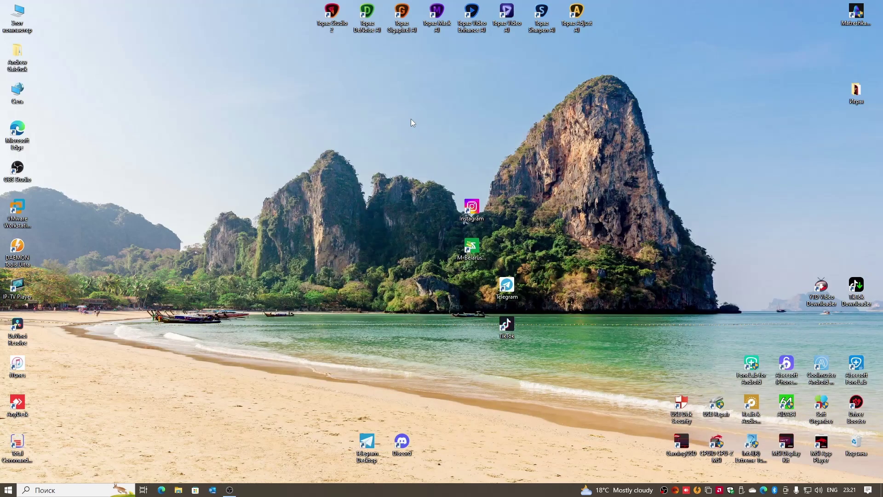